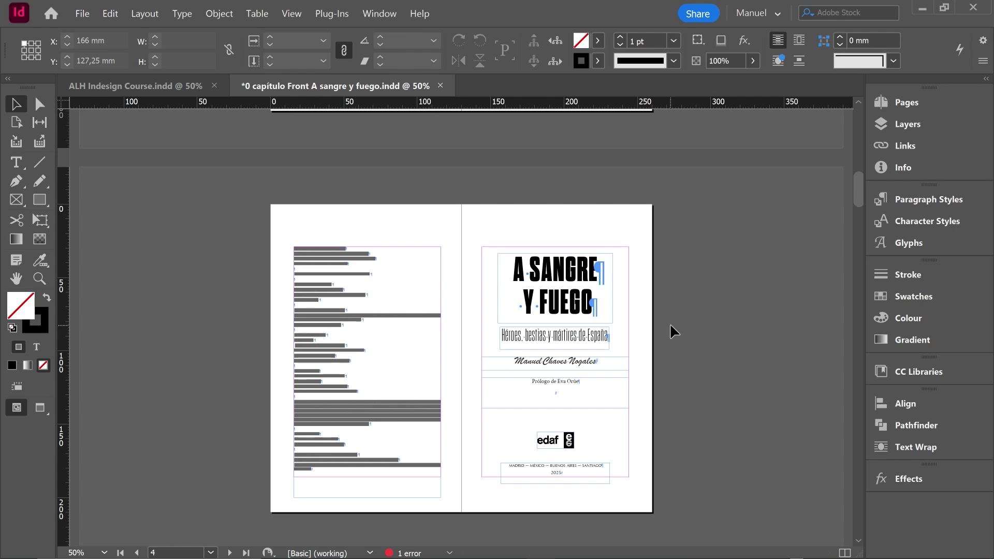
At 100% zoom, open the left page's copyright text frame in the Story Editor
{"action": "key", "text": "ctrl+1"}
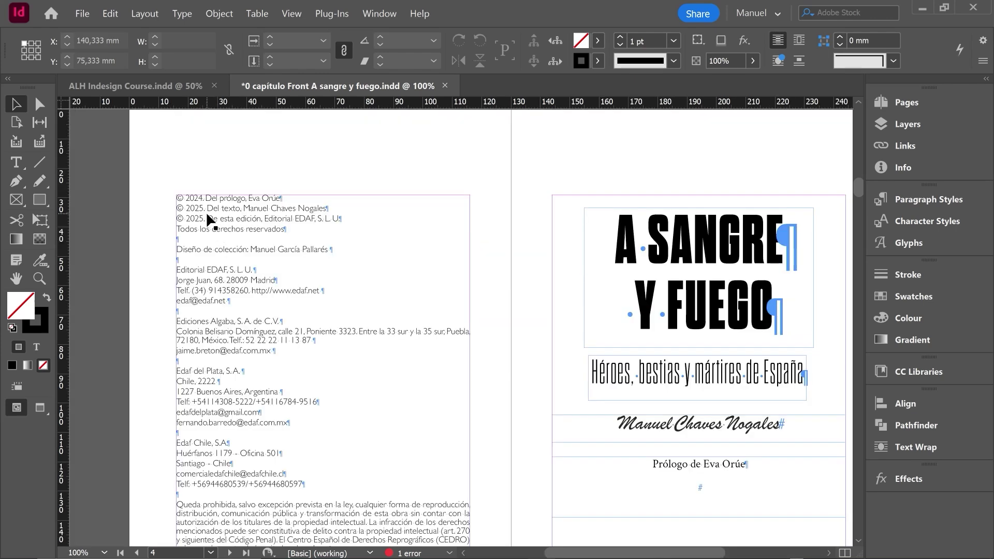
{"action": "left_click", "coordinate": [190, 207]}
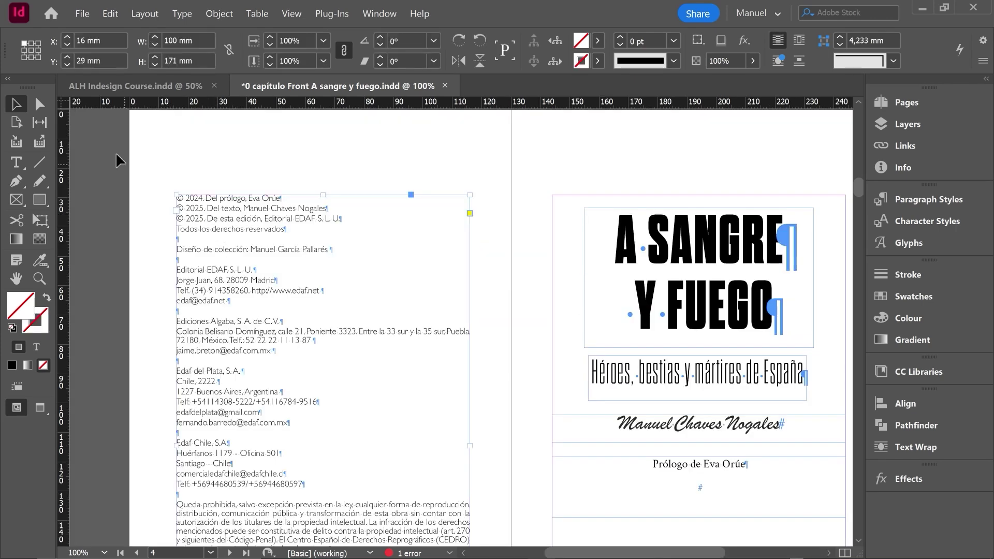
{"action": "left_click", "coordinate": [110, 15]}
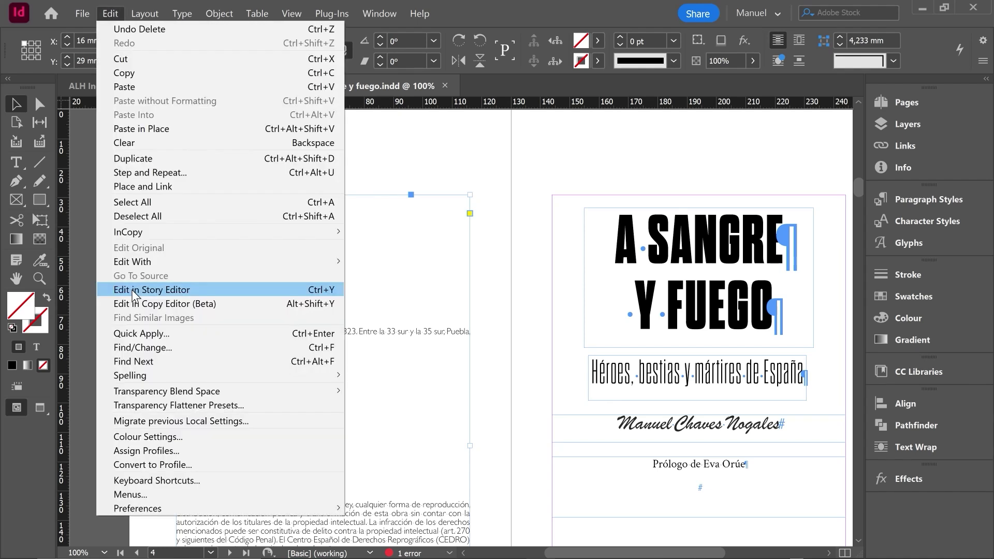
{"action": "left_click", "coordinate": [312, 290]}
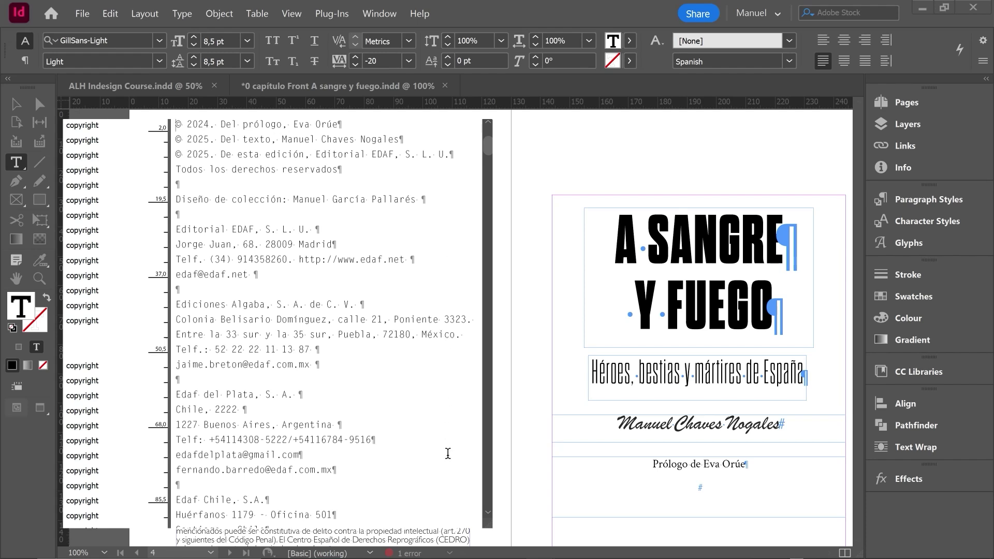
Enlarge the Story Editor window and move it right so the layout page shows
{"action": "left_click_drag", "start_coordinate": [489, 526], "coordinate": [643, 522]}
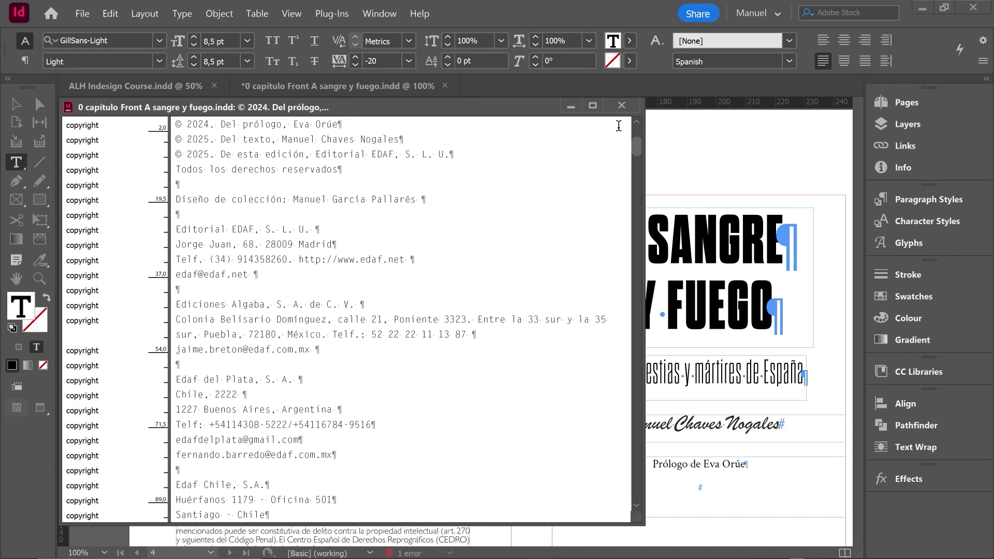
{"action": "left_click_drag", "start_coordinate": [338, 115], "coordinate": [737, 157]}
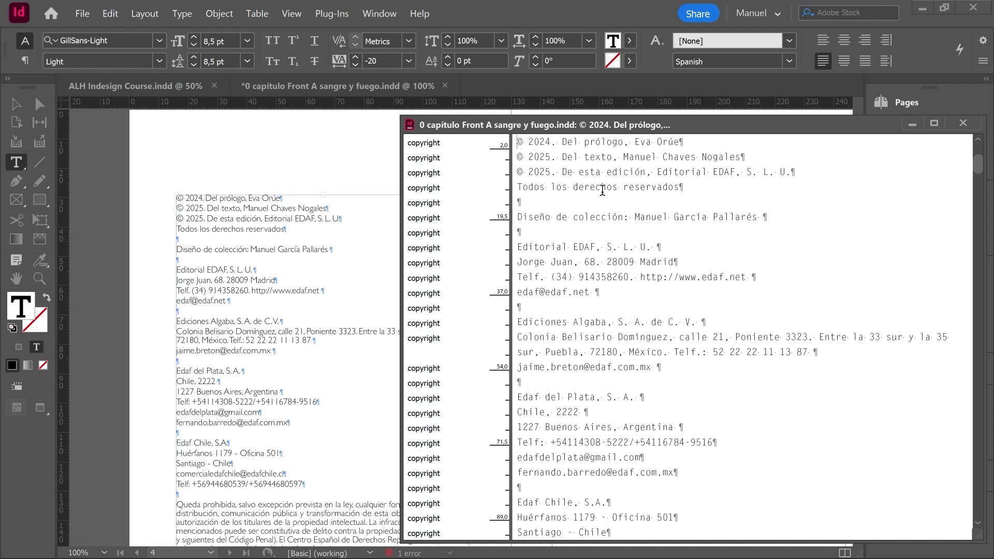
{"action": "scroll", "coordinate": [603, 196], "scroll_direction": "down", "scroll_amount": 1}
Change 'Depósito legal: M-3156-2024' to M-3156-2025 in the Story Editor
{"action": "scroll", "coordinate": [629, 231], "scroll_direction": "down", "scroll_amount": 4}
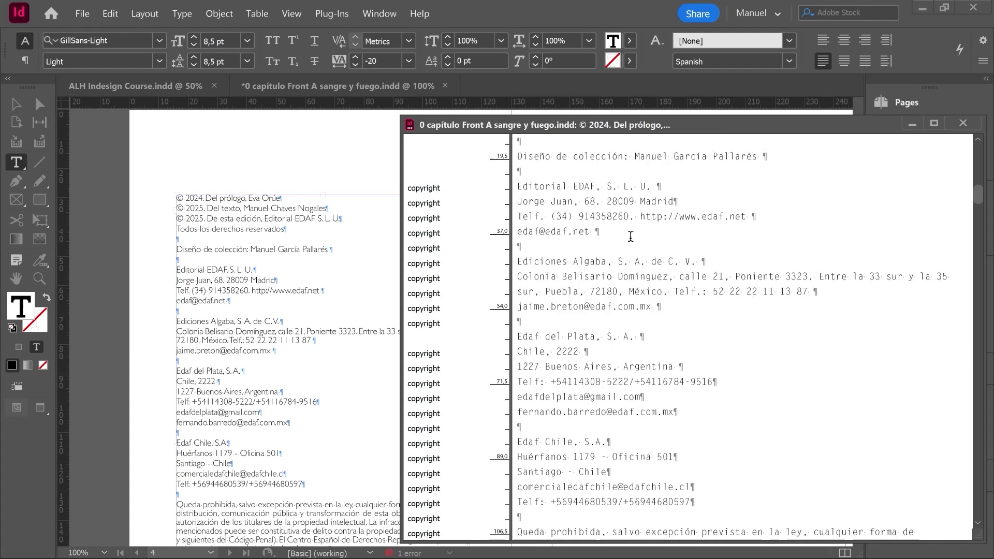
{"action": "scroll", "coordinate": [630, 240], "scroll_direction": "down", "scroll_amount": 2}
{"action": "scroll", "coordinate": [631, 240], "scroll_direction": "down", "scroll_amount": 2}
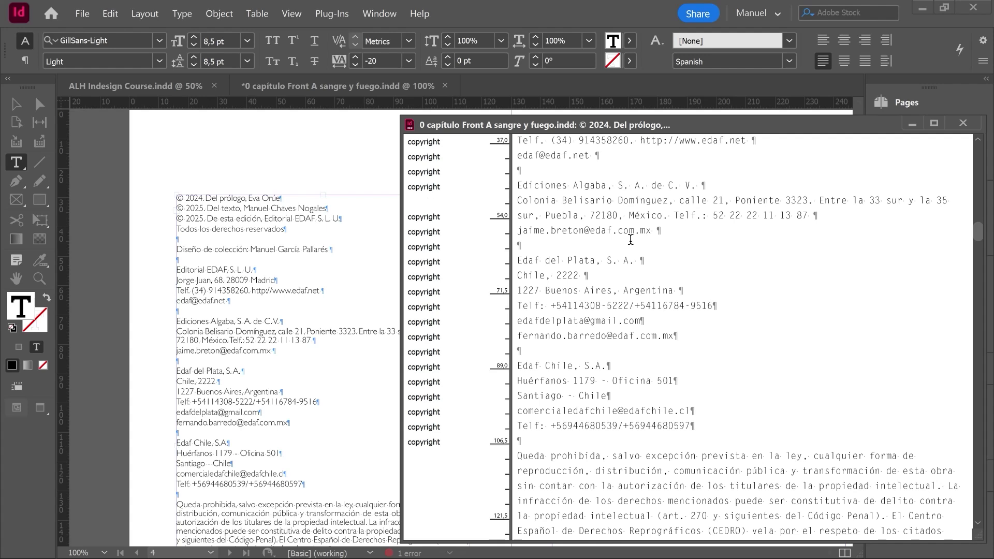
{"action": "scroll", "coordinate": [630, 240], "scroll_direction": "down", "scroll_amount": 2}
{"action": "scroll", "coordinate": [236, 271], "scroll_direction": "down", "scroll_amount": 4}
{"action": "scroll", "coordinate": [234, 268], "scroll_direction": "down", "scroll_amount": 4}
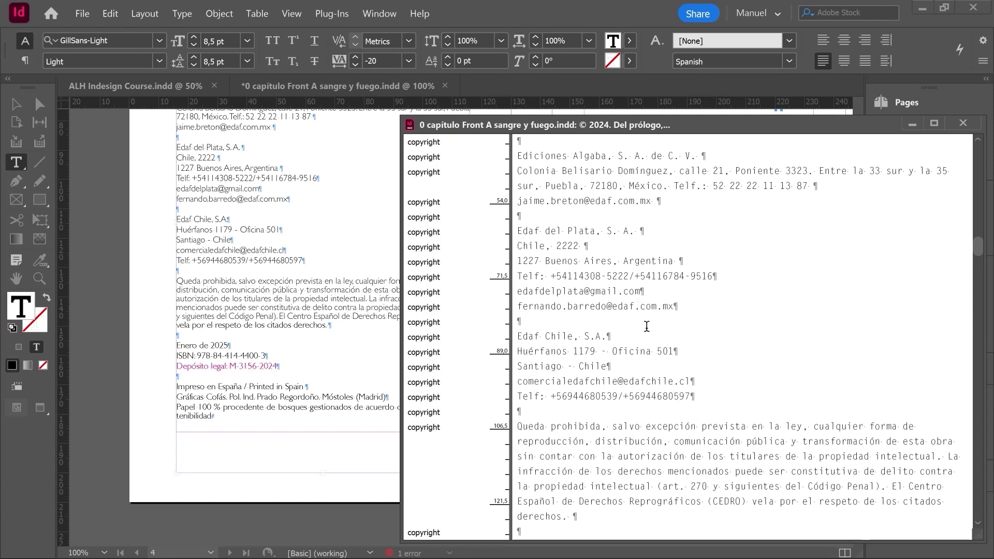
{"action": "scroll", "coordinate": [647, 325], "scroll_direction": "down", "scroll_amount": 1}
{"action": "scroll", "coordinate": [627, 334], "scroll_direction": "down", "scroll_amount": 3}
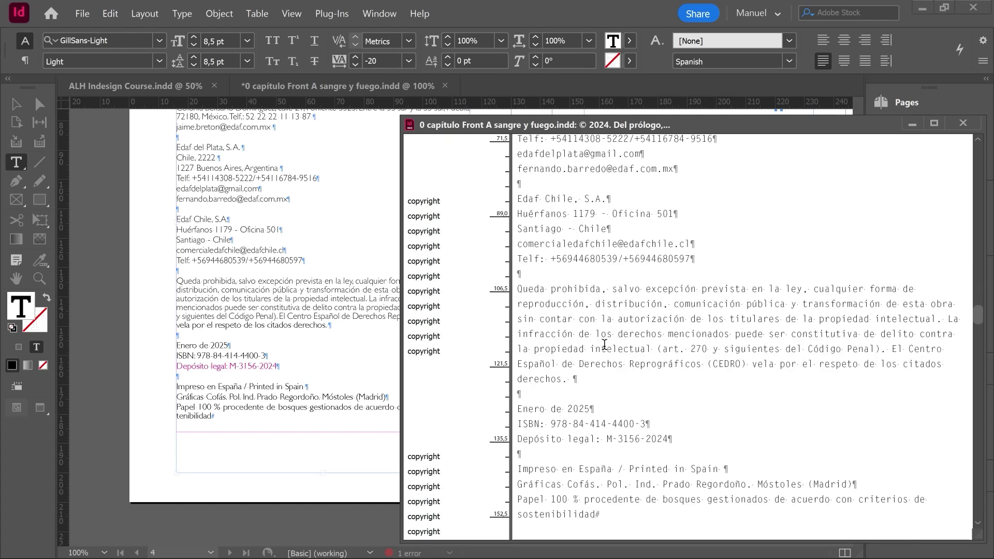
{"action": "scroll", "coordinate": [605, 344], "scroll_direction": "down", "scroll_amount": 1}
{"action": "double_click", "coordinate": [653, 409]}
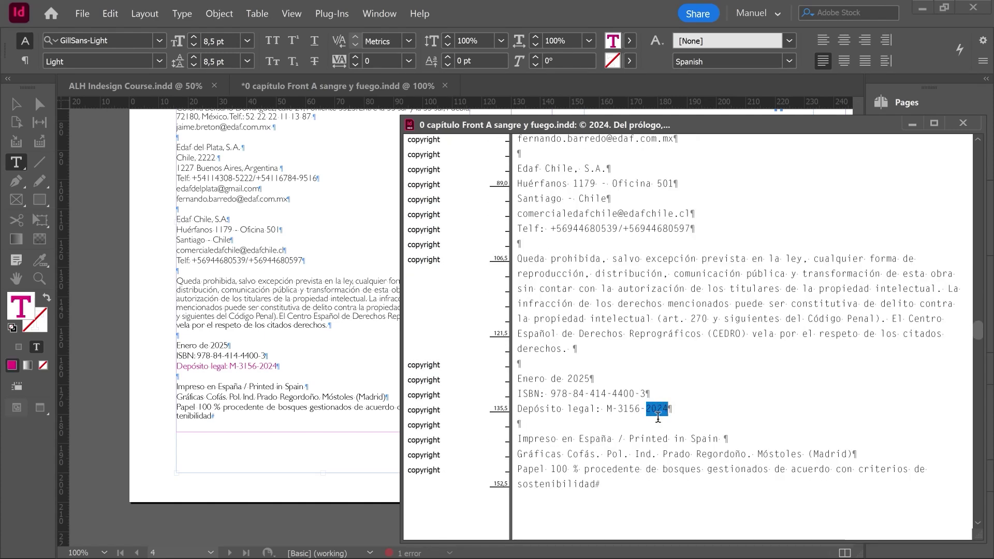
{"action": "type", "text": "2025"}
Close the Story Editor and browse to the pages 10–11 spread at 75% zoom
{"action": "left_click", "coordinate": [964, 124]}
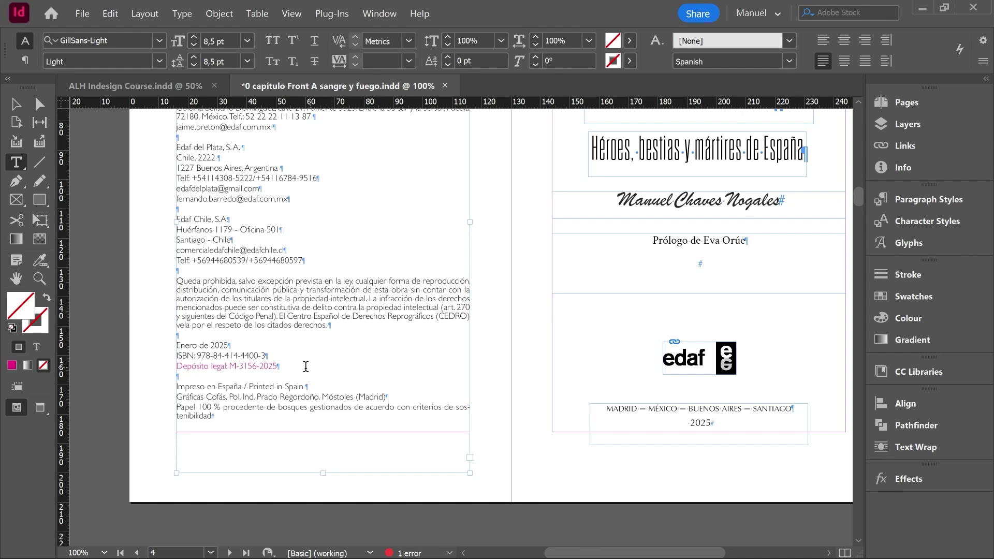
{"action": "scroll", "coordinate": [614, 332], "scroll_direction": "up", "scroll_amount": 1}
{"action": "scroll", "coordinate": [617, 329], "scroll_direction": "down", "scroll_amount": 10}
{"action": "scroll", "coordinate": [617, 329], "scroll_direction": "down", "scroll_amount": 5}
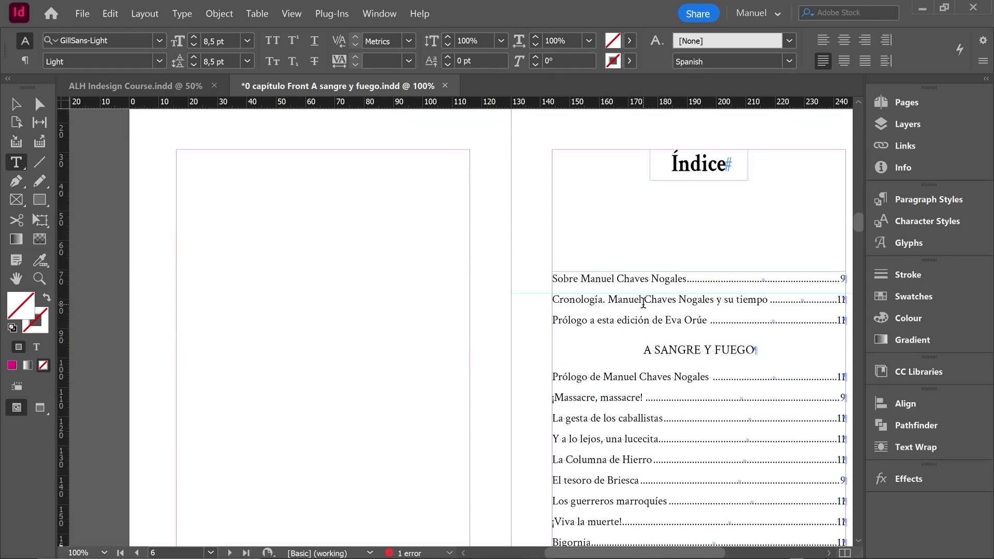
{"action": "scroll", "coordinate": [643, 303], "scroll_direction": "down", "scroll_amount": 15}
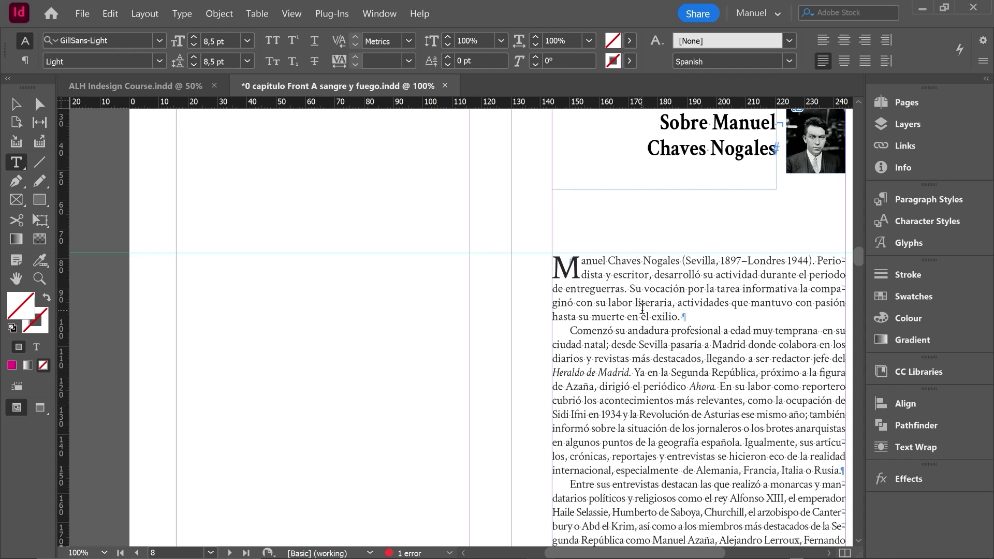
{"action": "key", "text": "ctrl+minus"}
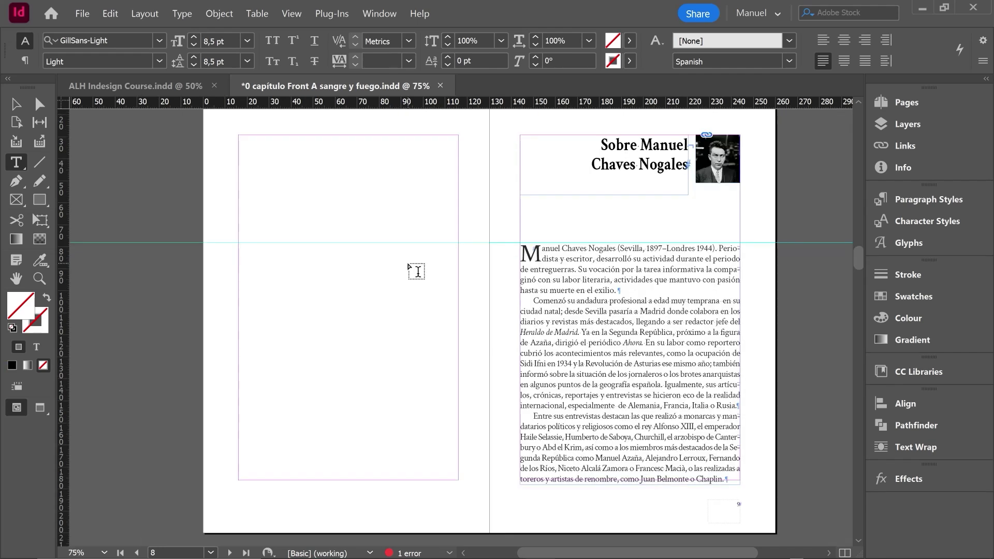
{"action": "scroll", "coordinate": [417, 270], "scroll_direction": "down", "scroll_amount": 10}
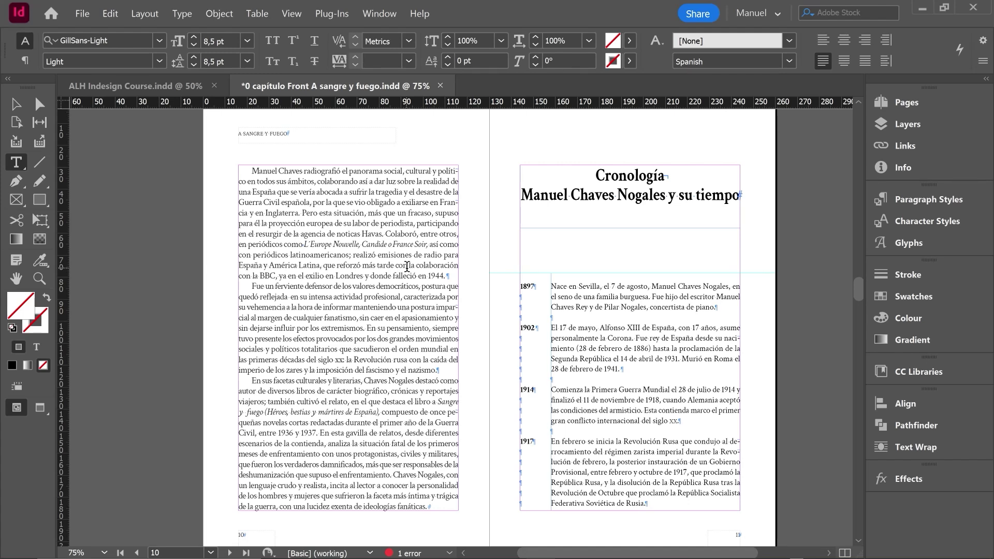
{"action": "key", "text": "Escape"}
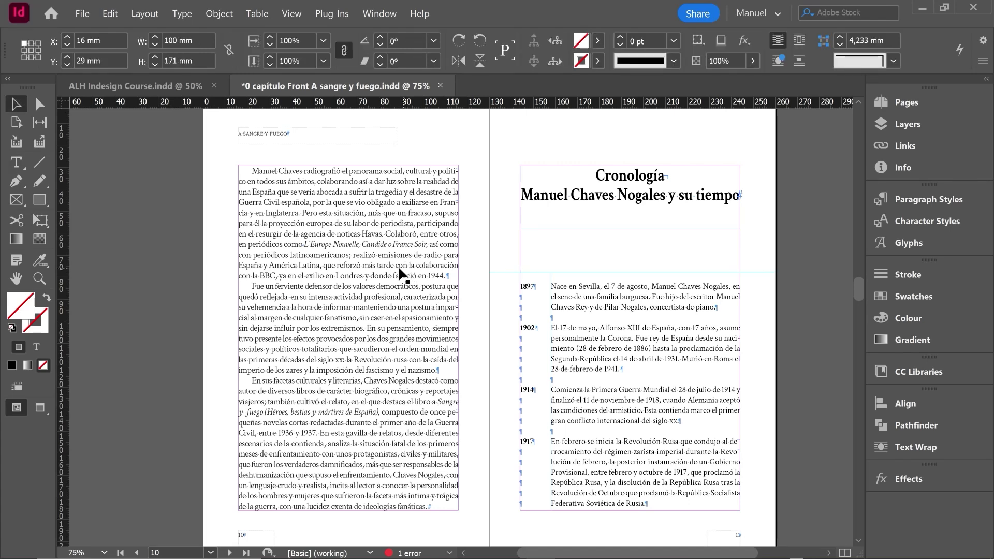
{"action": "left_click", "coordinate": [321, 199]}
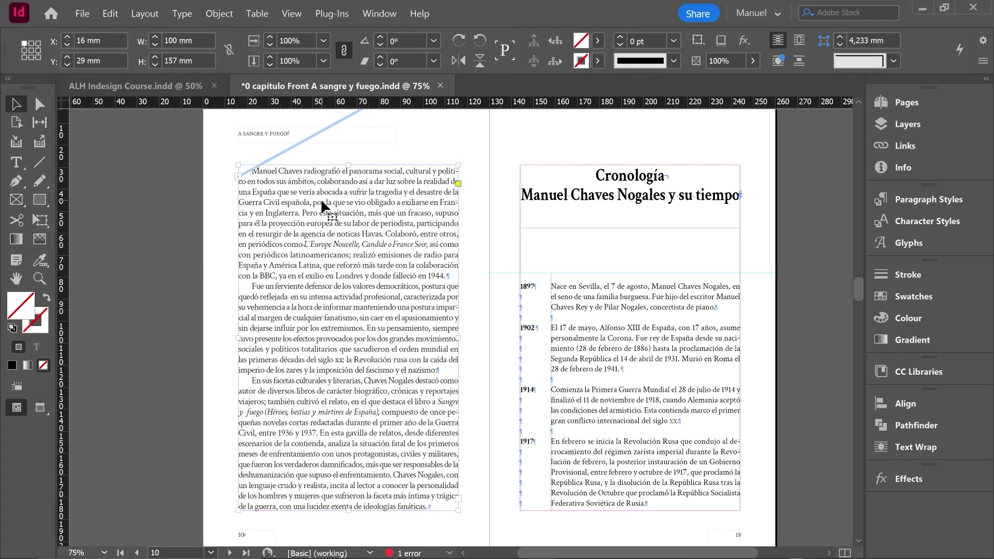
{"action": "key", "text": "ctrl+y"}
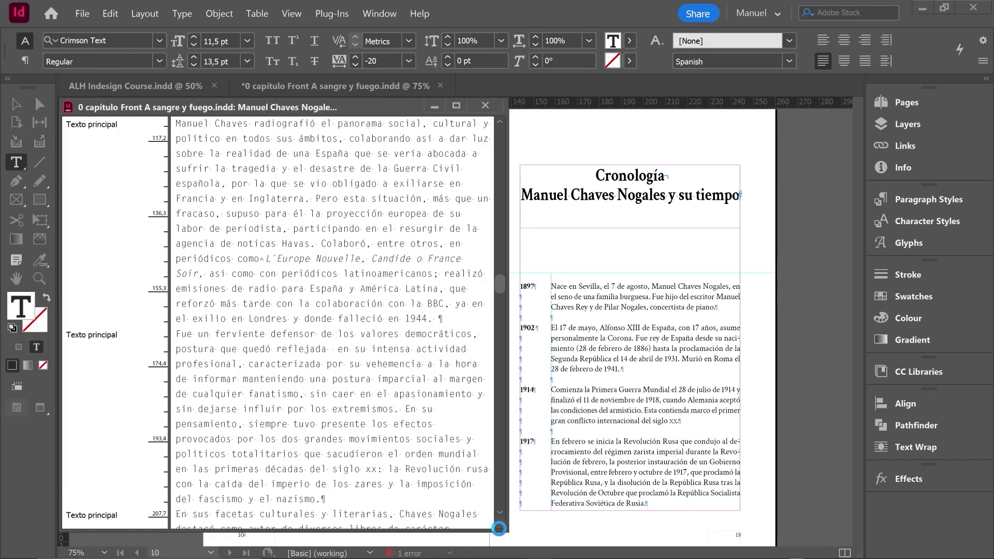
{"action": "left_click_drag", "start_coordinate": [371, 108], "coordinate": [612, 121]}
{"action": "scroll", "coordinate": [479, 216], "scroll_direction": "up", "scroll_amount": 10}
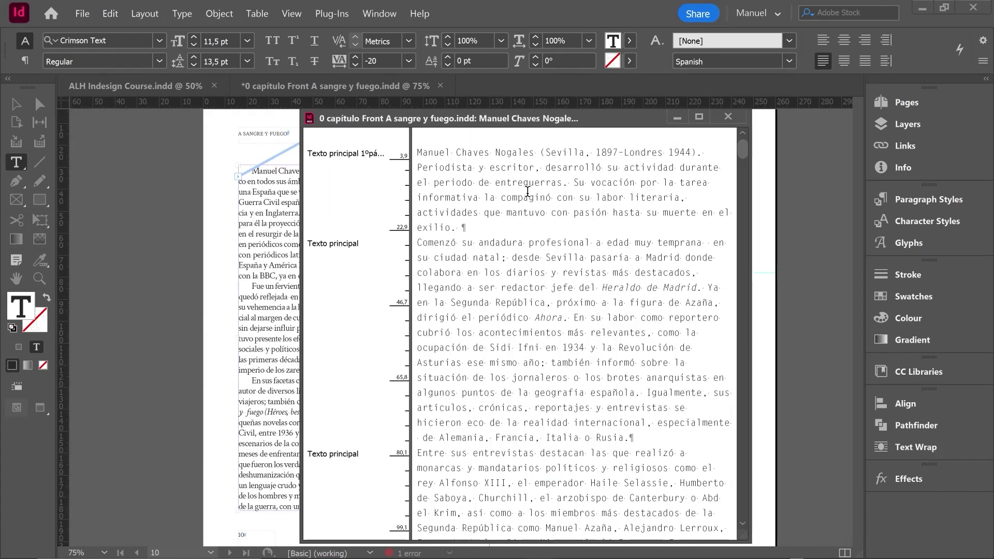
{"action": "scroll", "coordinate": [517, 209], "scroll_direction": "down", "scroll_amount": 5}
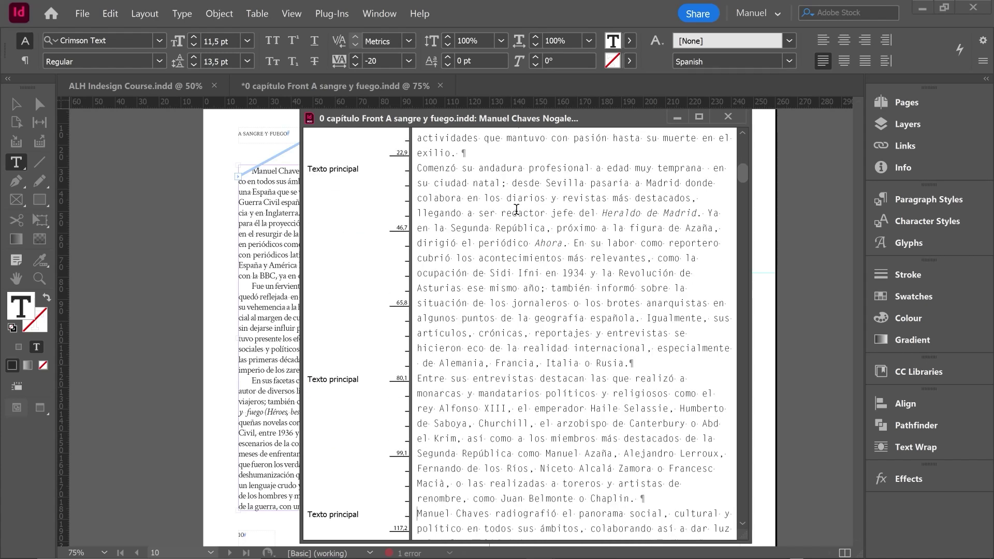
{"action": "scroll", "coordinate": [527, 270], "scroll_direction": "down", "scroll_amount": 3}
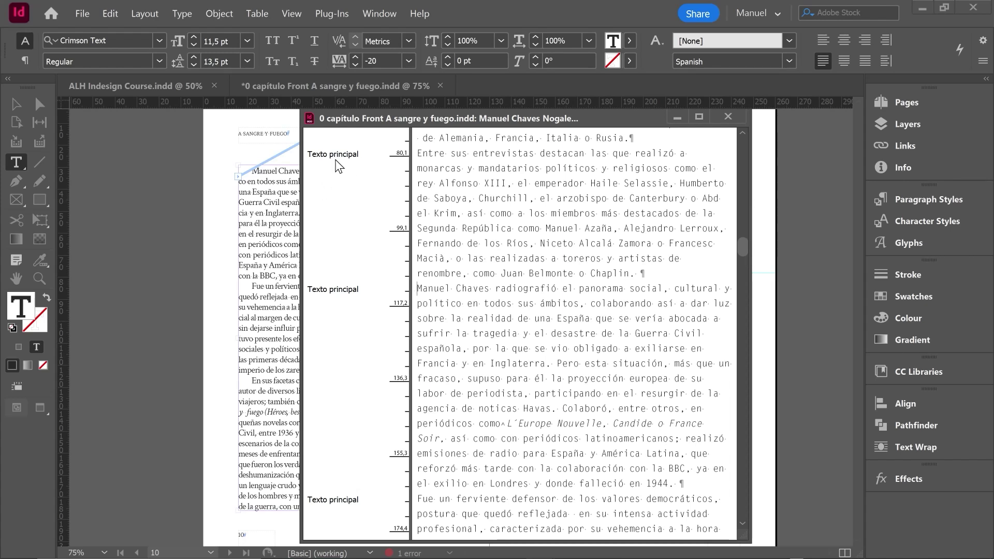
{"action": "scroll", "coordinate": [524, 357], "scroll_direction": "down", "scroll_amount": 5}
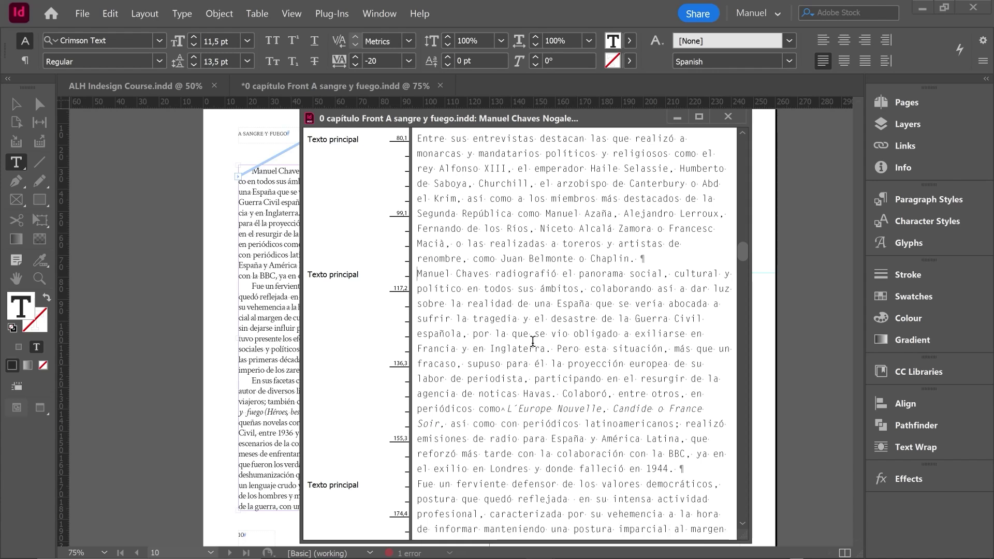
{"action": "scroll", "coordinate": [524, 357], "scroll_direction": "down", "scroll_amount": 5}
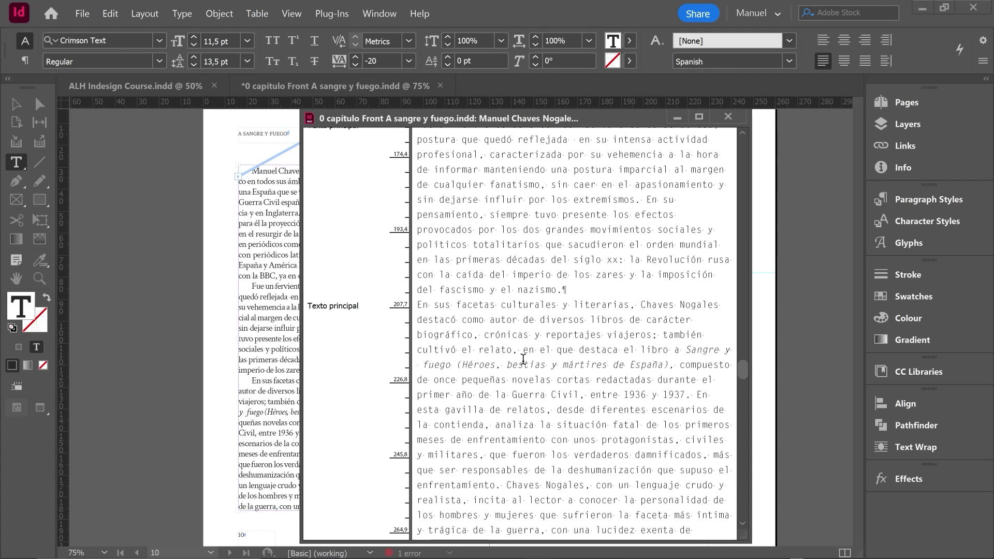
{"action": "scroll", "coordinate": [523, 359], "scroll_direction": "down", "scroll_amount": 2}
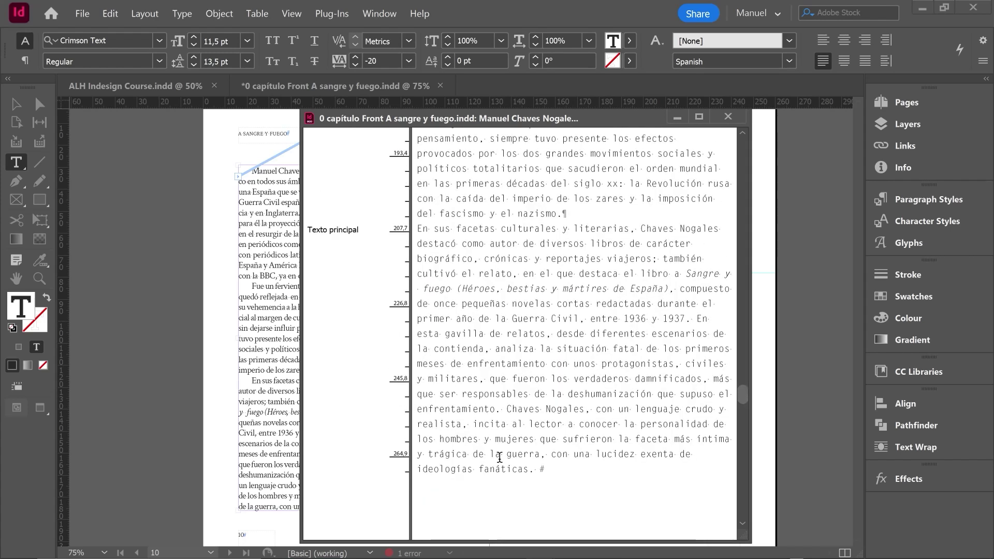
Try the Capítulos grandes style on the 'En sus facetas culturales' paragraph, then undo it
{"action": "triple_click", "coordinate": [507, 309]}
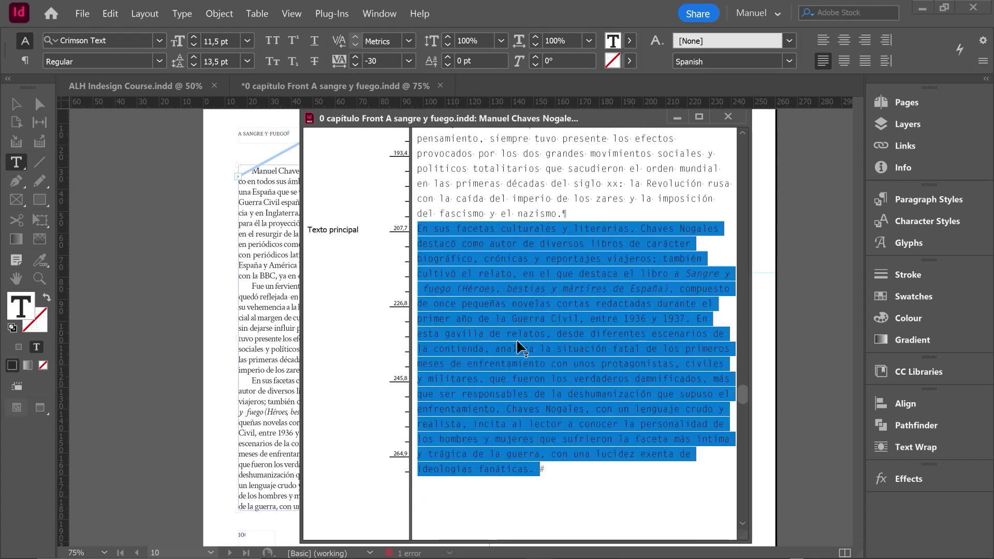
{"action": "left_click", "coordinate": [500, 280]}
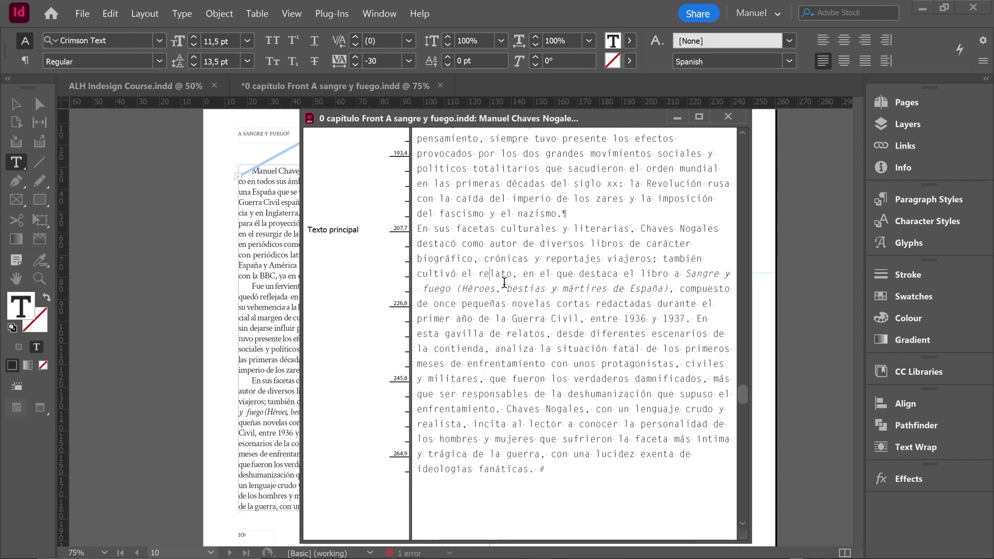
{"action": "left_click", "coordinate": [925, 199]}
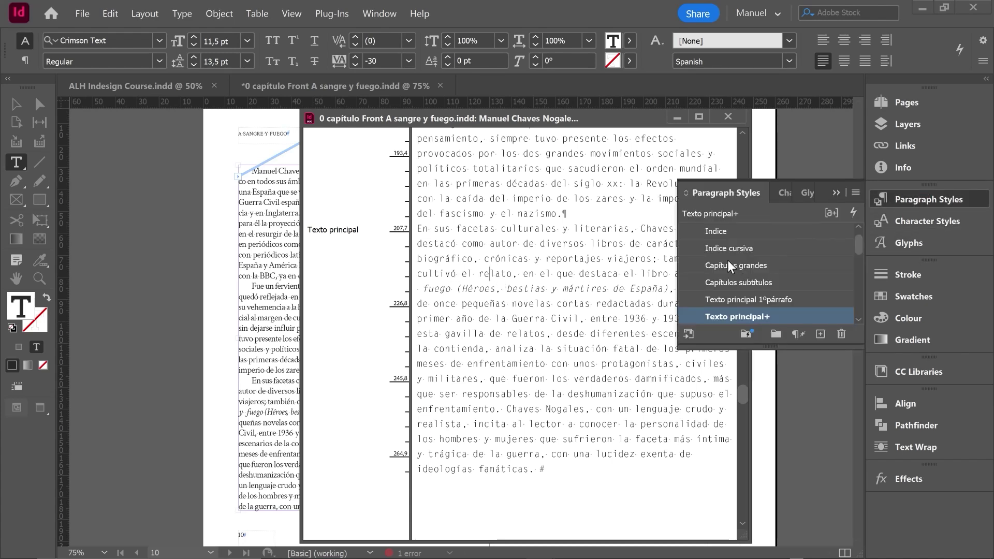
{"action": "left_click", "coordinate": [729, 265]}
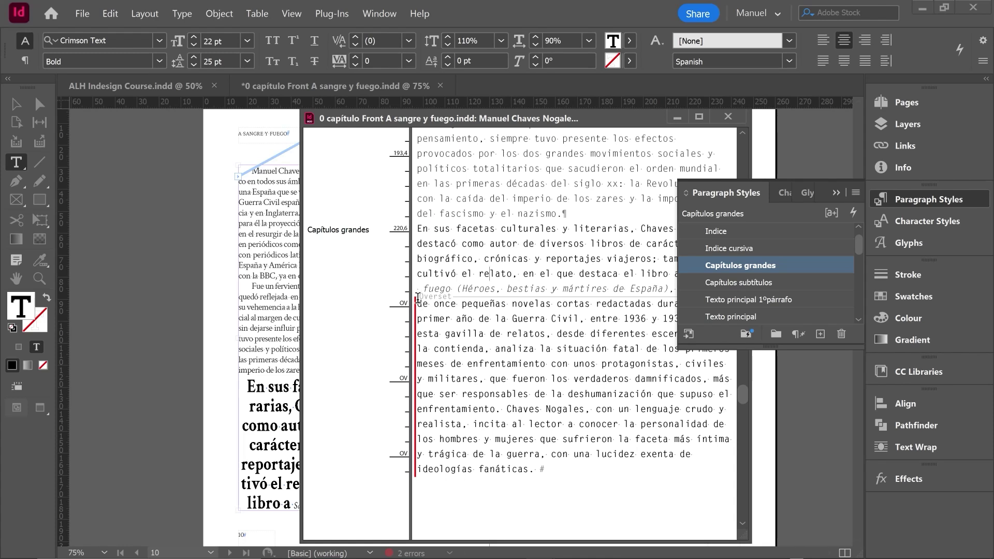
{"action": "left_click_drag", "start_coordinate": [346, 118], "coordinate": [535, 117]}
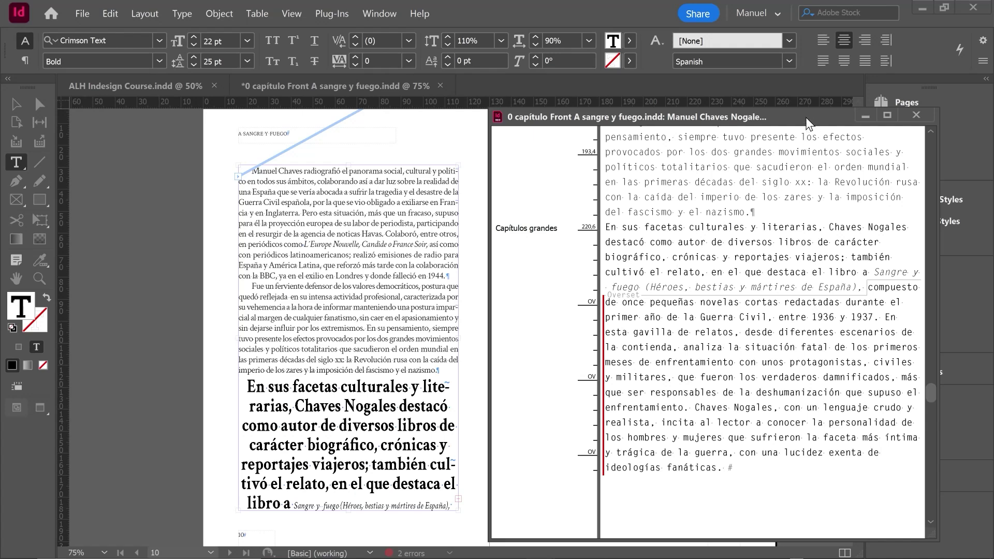
{"action": "key", "text": "ctrl+z"}
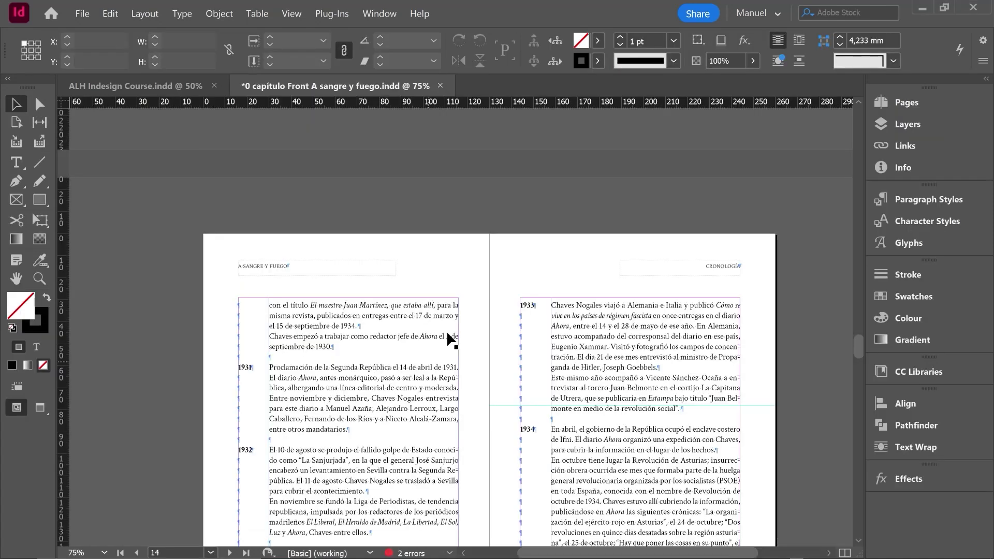
On the pages 16–17 spread, open page 17's chronology story in the Story Editor
{"action": "scroll", "coordinate": [453, 326], "scroll_direction": "down", "scroll_amount": 4}
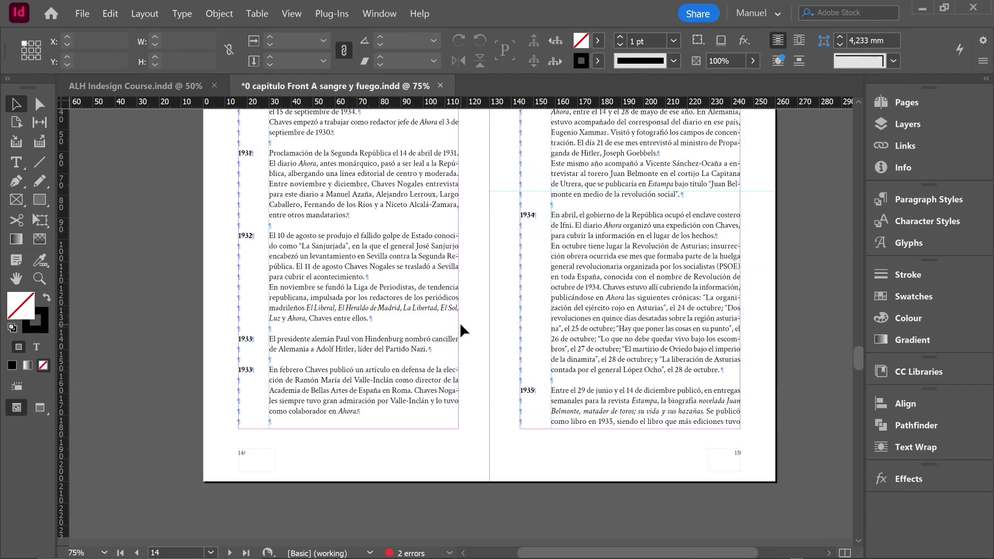
{"action": "scroll", "coordinate": [460, 322], "scroll_direction": "down", "scroll_amount": 1}
{"action": "scroll", "coordinate": [460, 326], "scroll_direction": "down", "scroll_amount": 10}
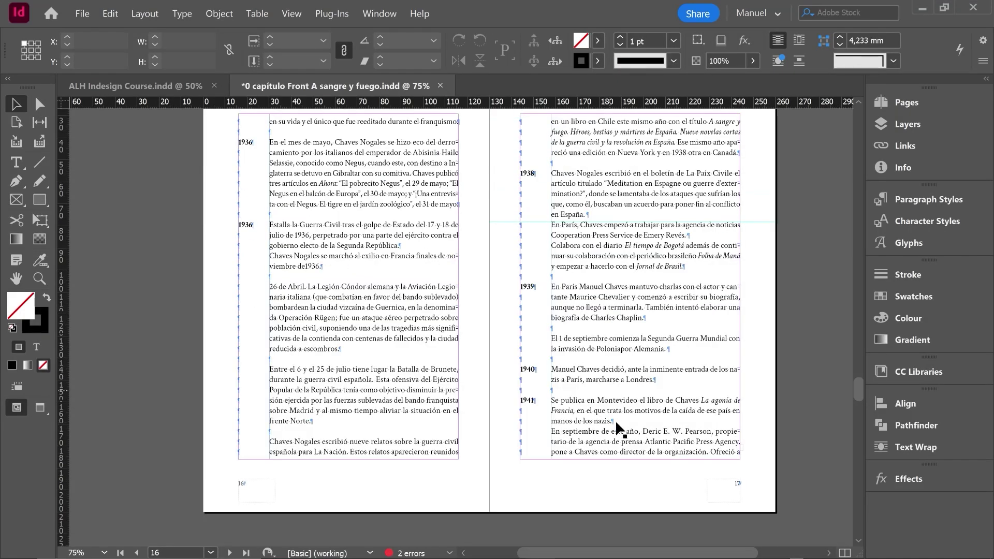
{"action": "key", "text": "alt"}
{"action": "left_click", "coordinate": [652, 437]}
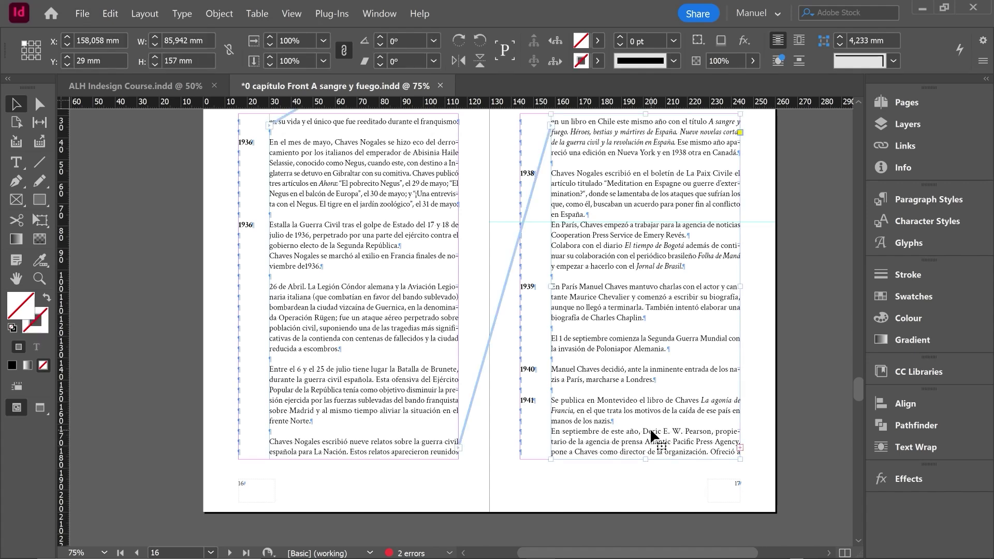
{"action": "double_click", "coordinate": [653, 436]}
{"action": "key", "text": "ctrl+y"}
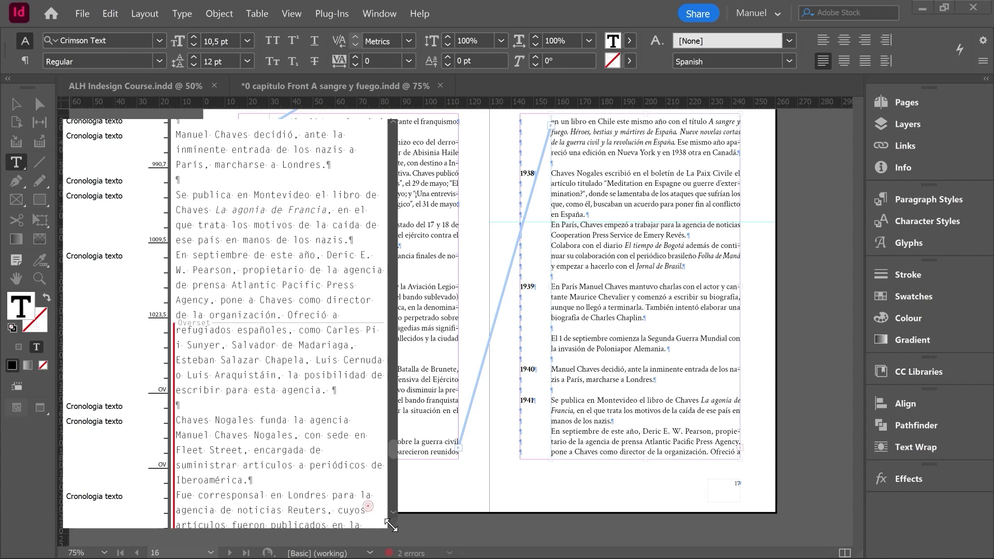
Widen the Story Editor and scroll to the chronology's overset text
{"action": "left_click_drag", "start_coordinate": [391, 525], "coordinate": [460, 526]}
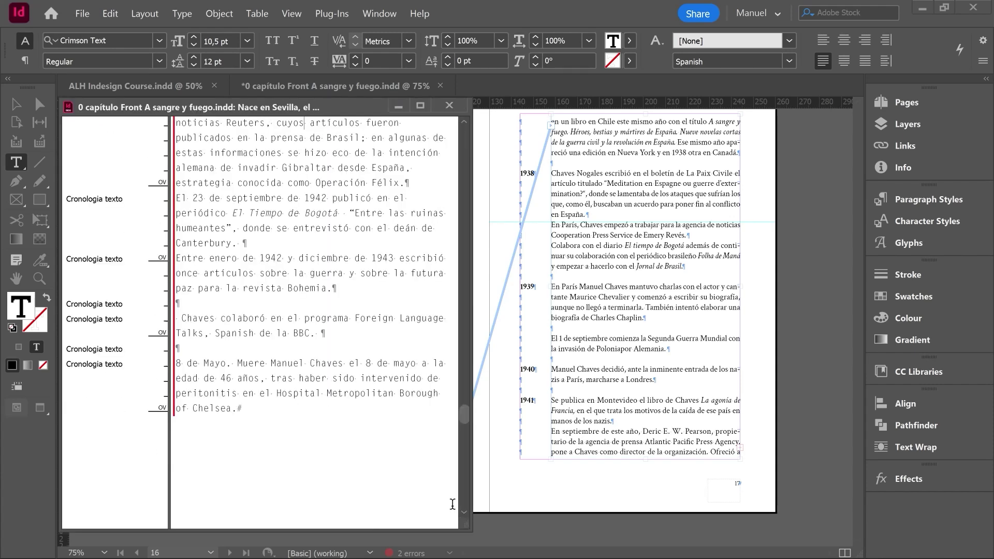
{"action": "scroll", "coordinate": [392, 401], "scroll_direction": "up", "scroll_amount": 4}
{"action": "scroll", "coordinate": [392, 401], "scroll_direction": "up", "scroll_amount": 6}
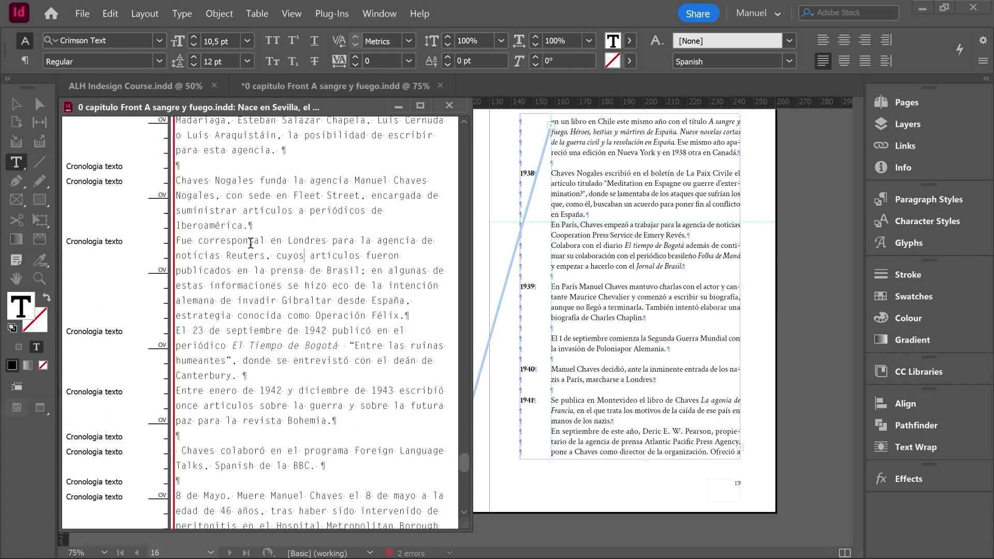
{"action": "scroll", "coordinate": [239, 263], "scroll_direction": "down", "scroll_amount": 1}
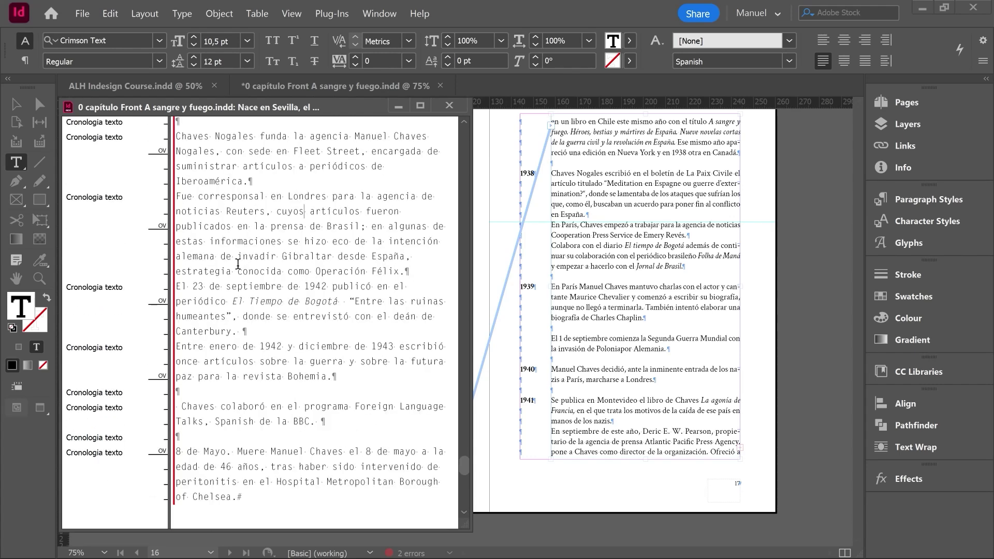